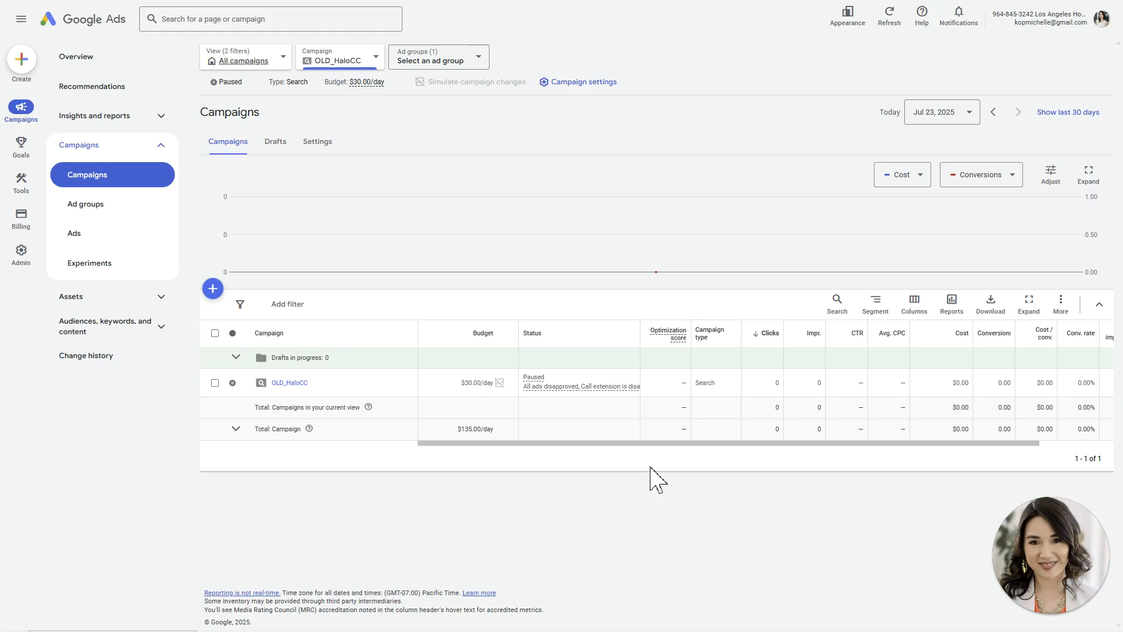
# - Review the bid strategy report and target CPA settings of the OLD_HaloCC campaign
pyautogui.moveTo(668, 446); pyautogui.dragTo(790, 489)
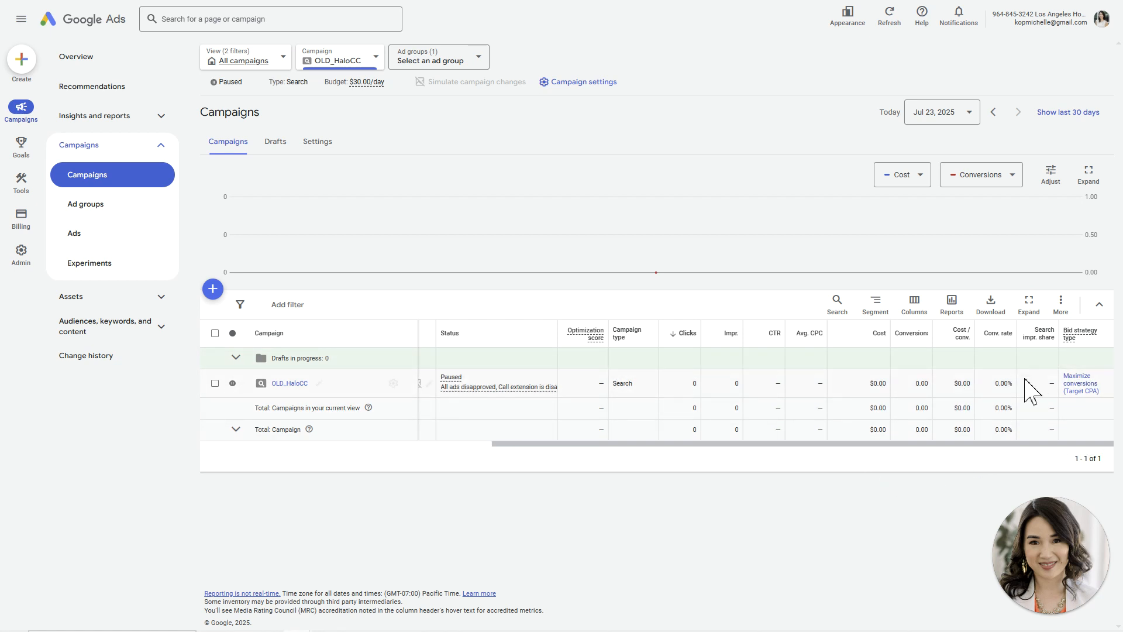
pyautogui.click(1090, 391)
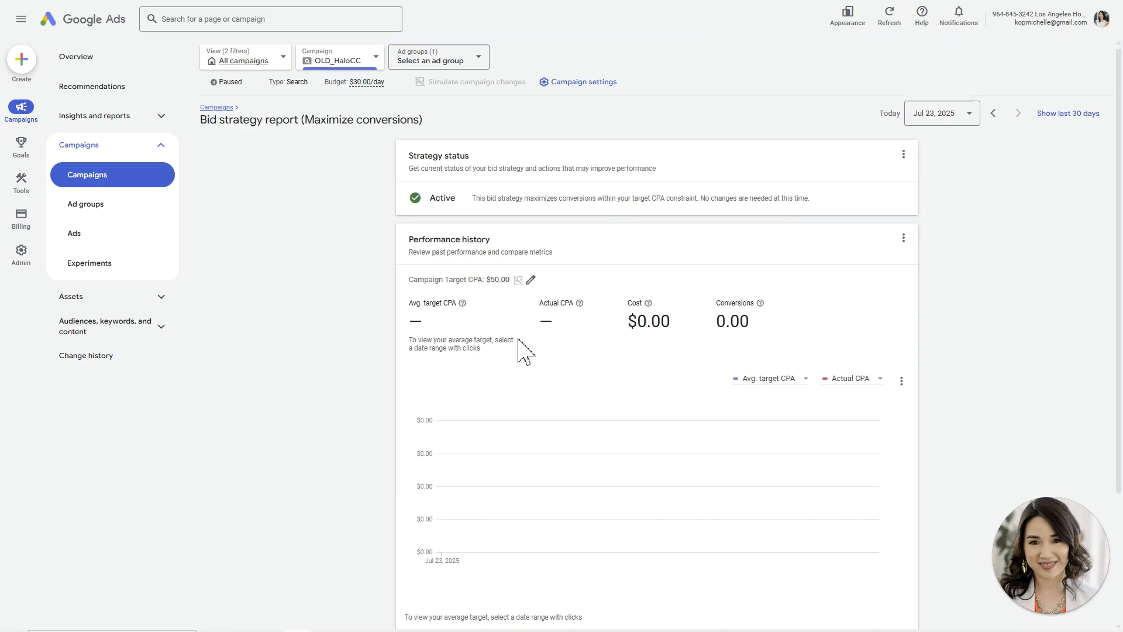
pyautogui.scroll(-2, 519, 339)
pyautogui.click(522, 550)
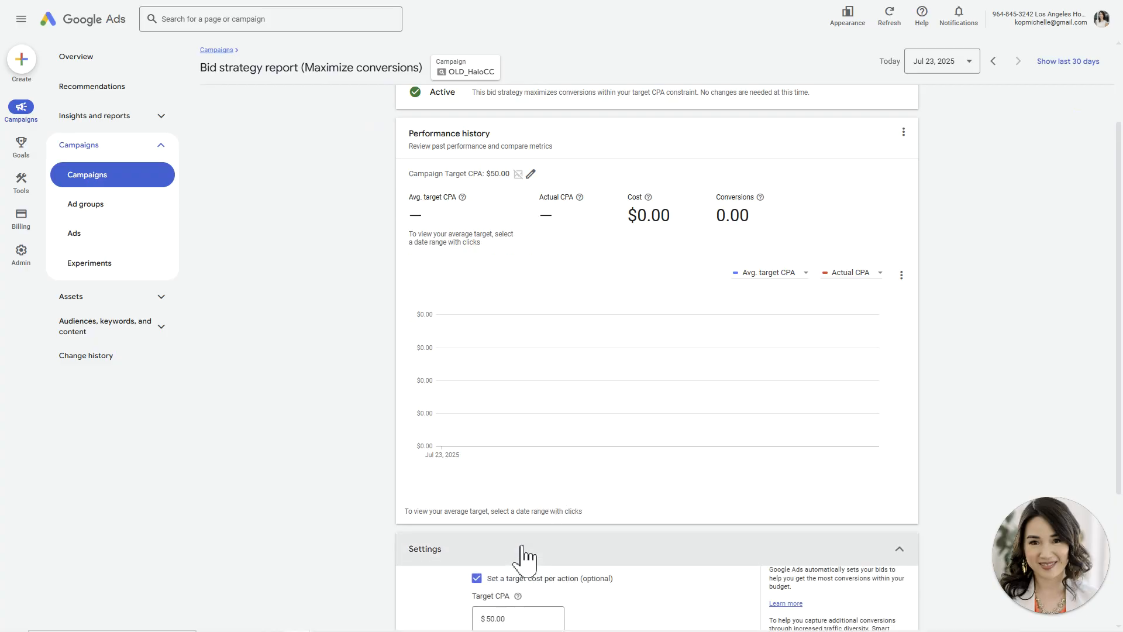
pyautogui.scroll(-3, 523, 556)
pyautogui.scroll(5, 515, 527)
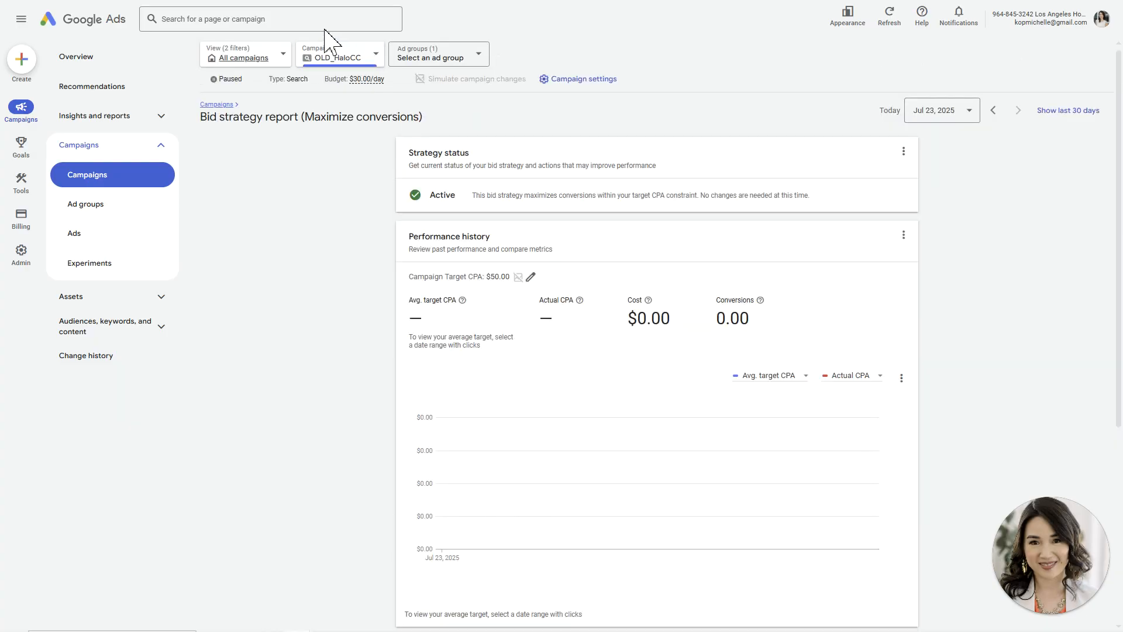
# - Search for "portfolio", open the Portfolio bid strategies page and hide the account alerts
pyautogui.click(303, 24)
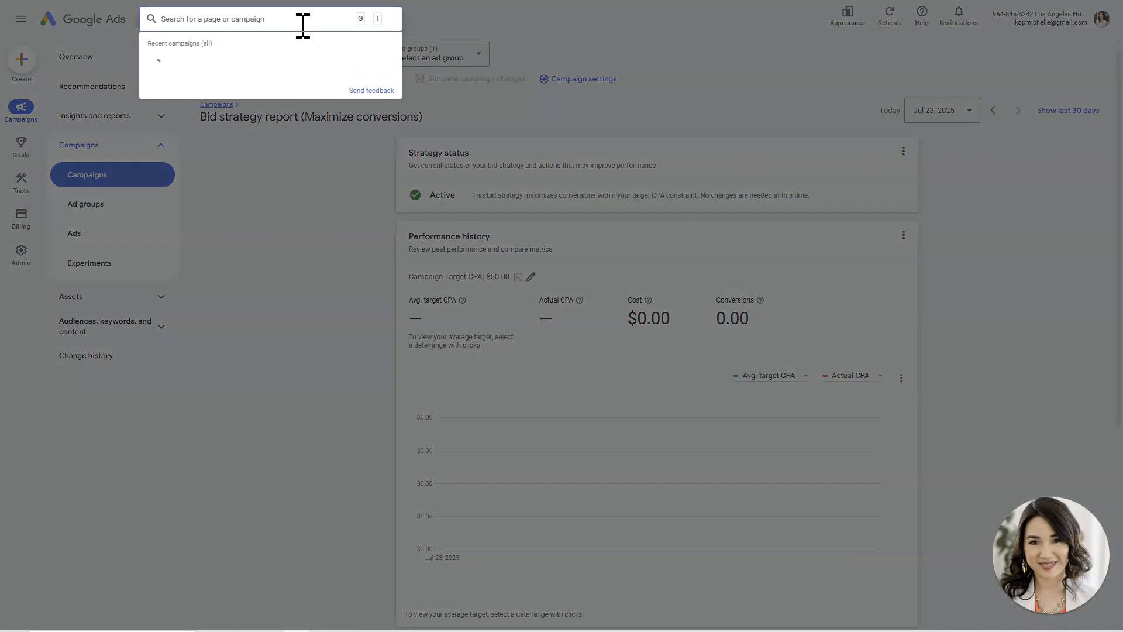
pyautogui.write('portfolio')
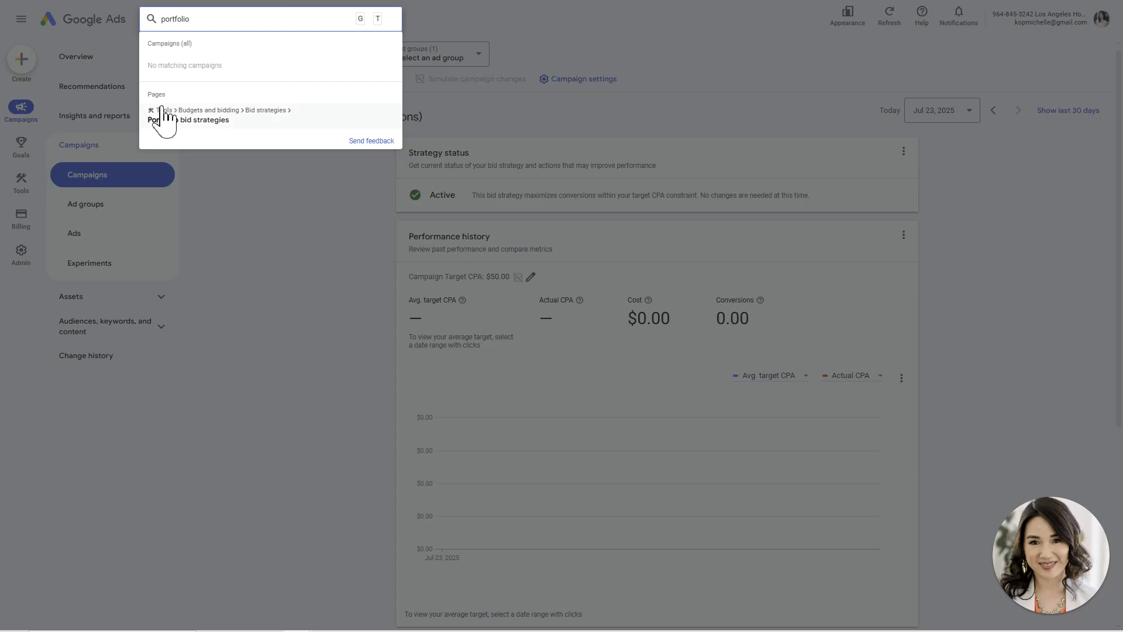
pyautogui.click(260, 133)
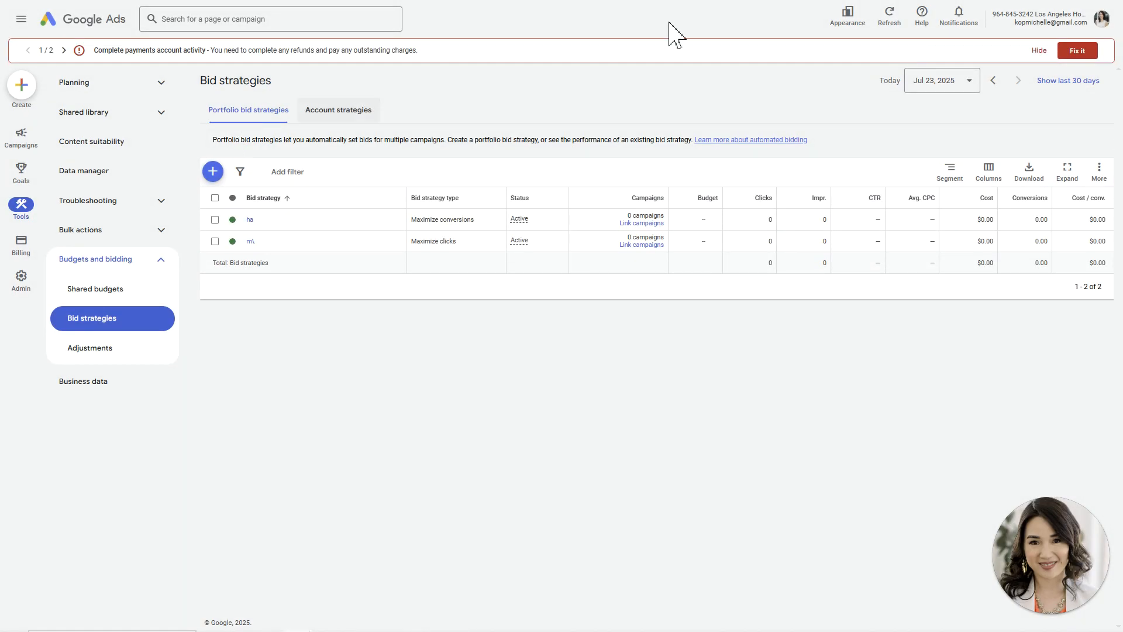
pyautogui.click(1040, 51)
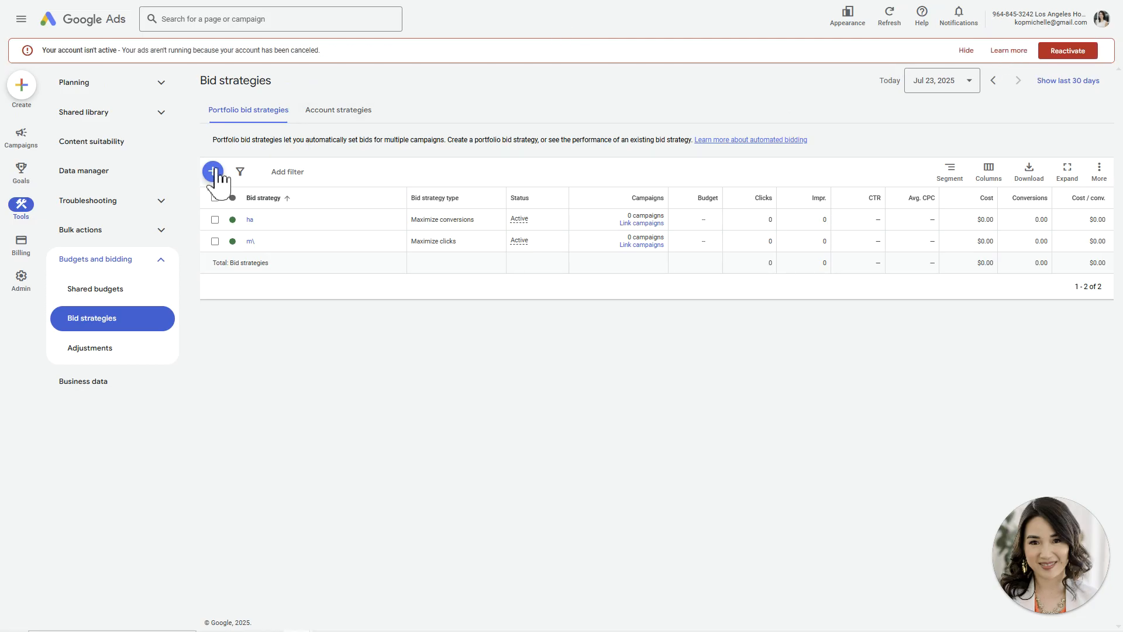
pyautogui.click(966, 50)
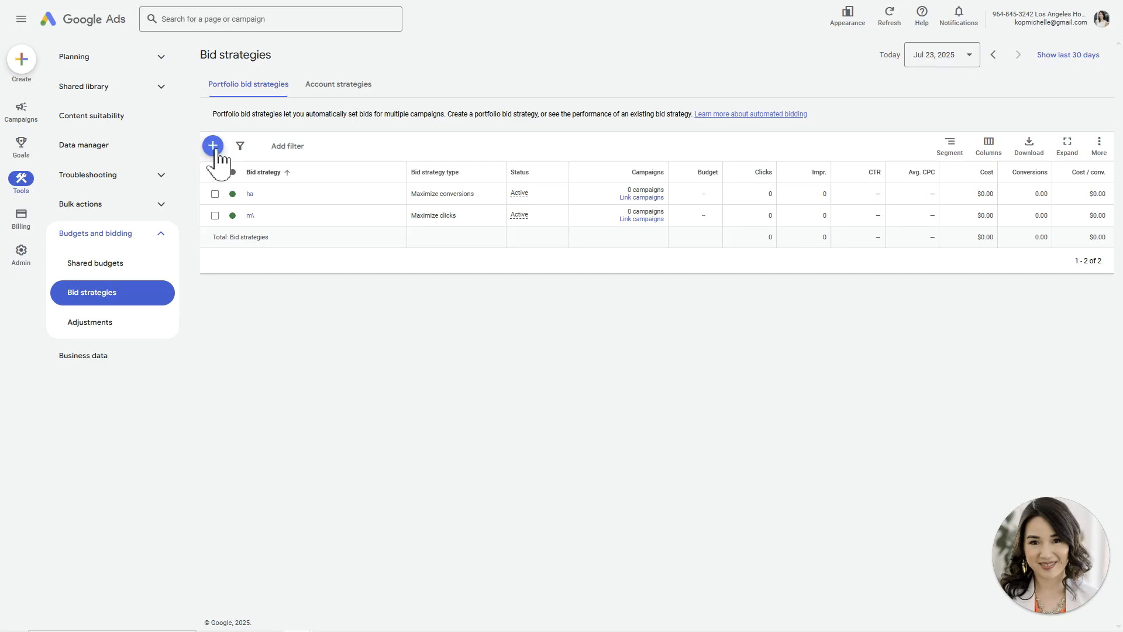
# - Start a new Target CPA portfolio bid strategy named "tCPA Test" with a $50 target CPA and a $300 shared daily budget
pyautogui.click(217, 151)
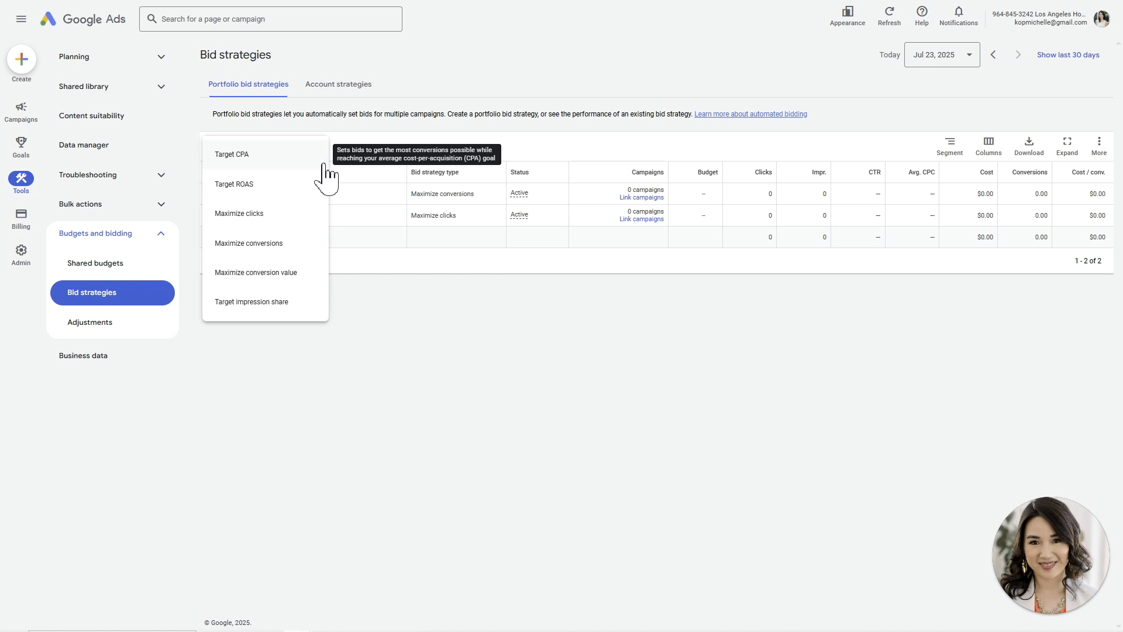
pyautogui.click(323, 167)
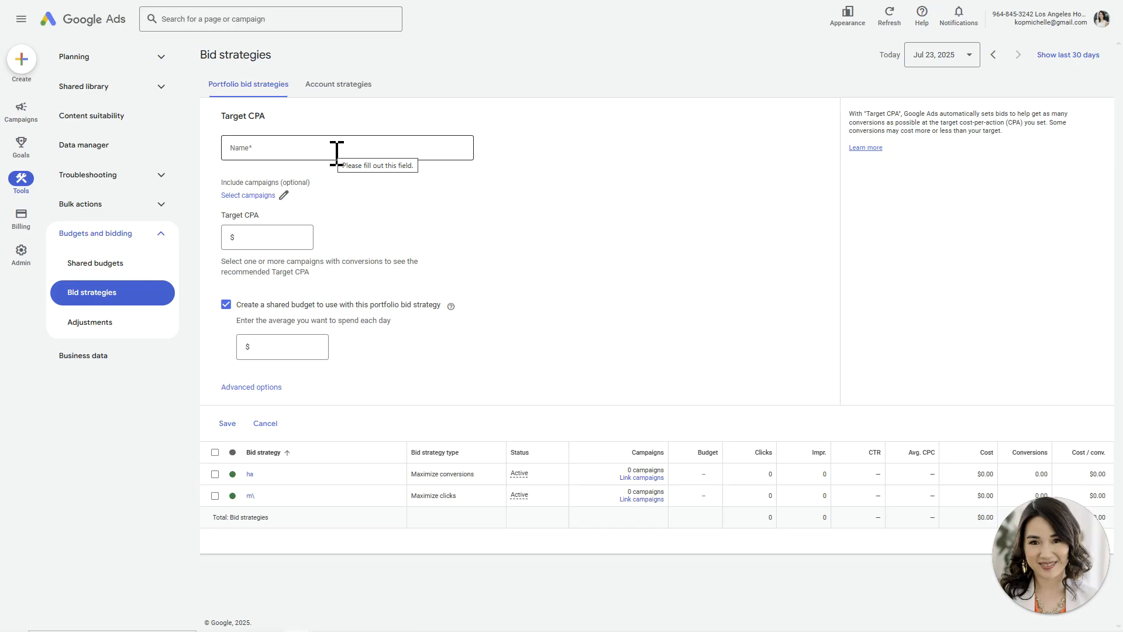
pyautogui.click(354, 145)
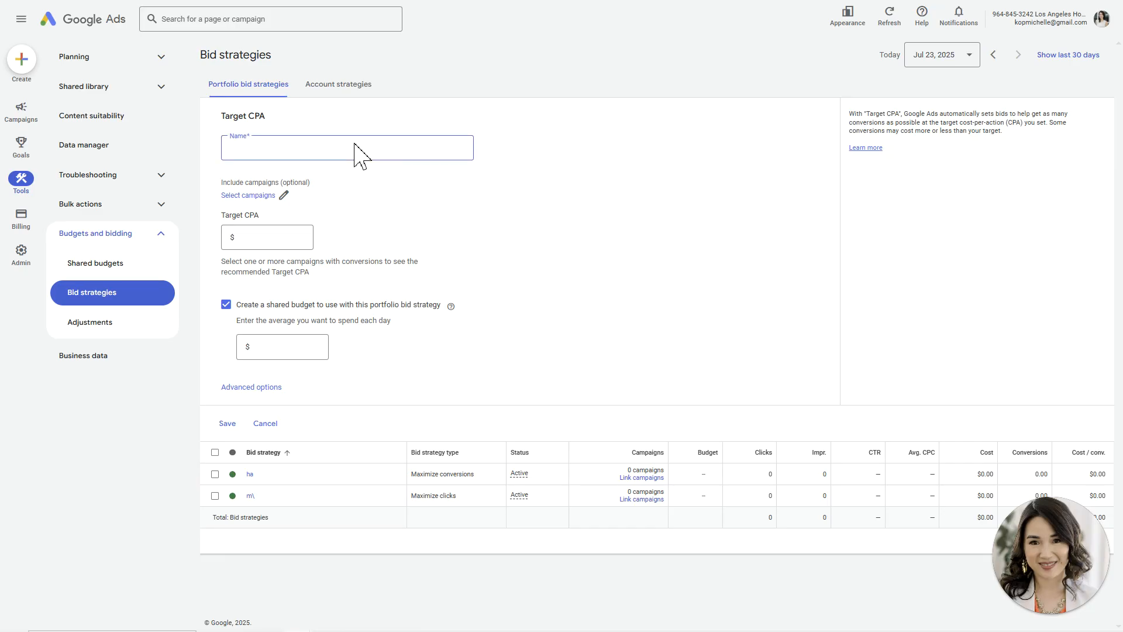
pyautogui.write('tCPA Test')
pyautogui.click(278, 237)
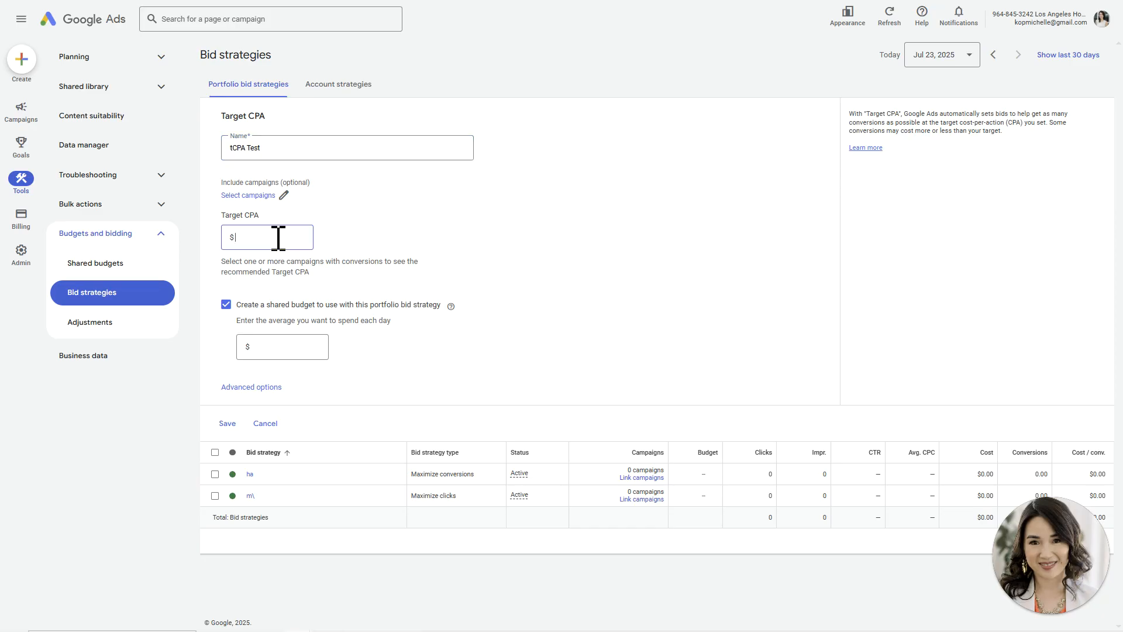
pyautogui.write('50')
pyautogui.click(275, 344)
pyautogui.write('300')
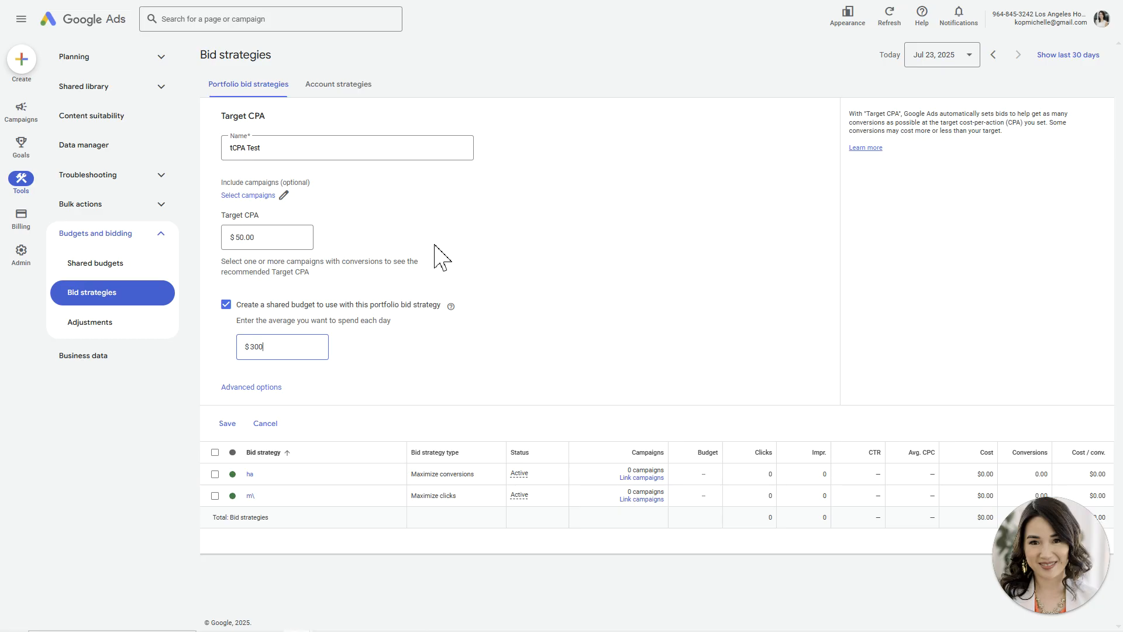
# - Set the maximum bid limit to $10 in the new strategy's advanced options
pyautogui.click(248, 387)
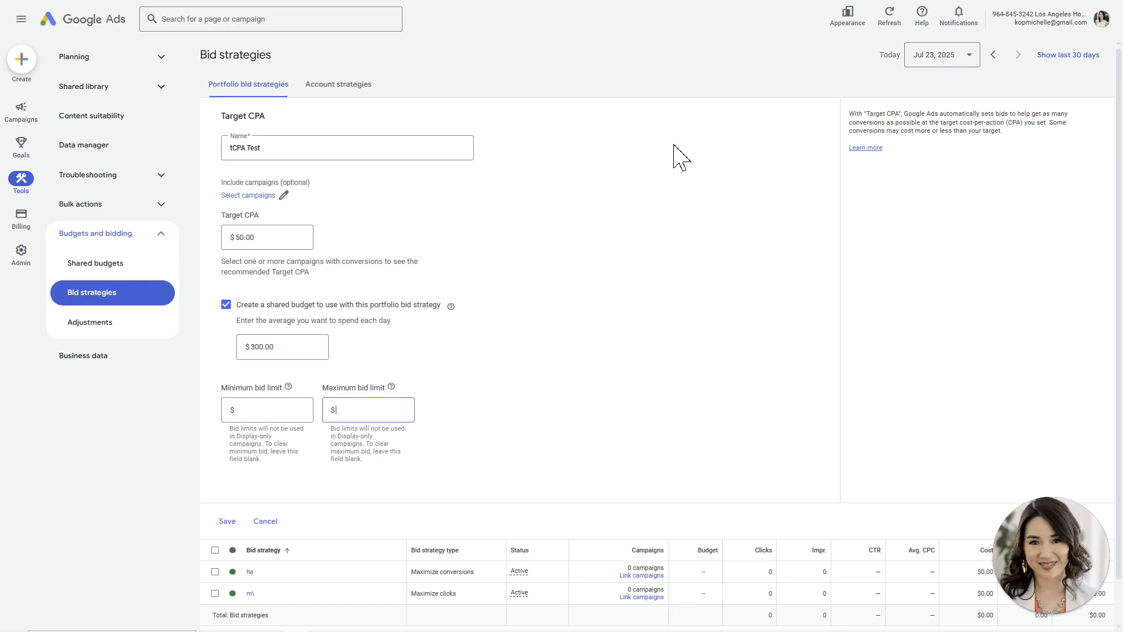
pyautogui.write('0')
pyautogui.moveTo(395, 390)
pyautogui.moveTo(334, 276); pyautogui.dragTo(227, 212)
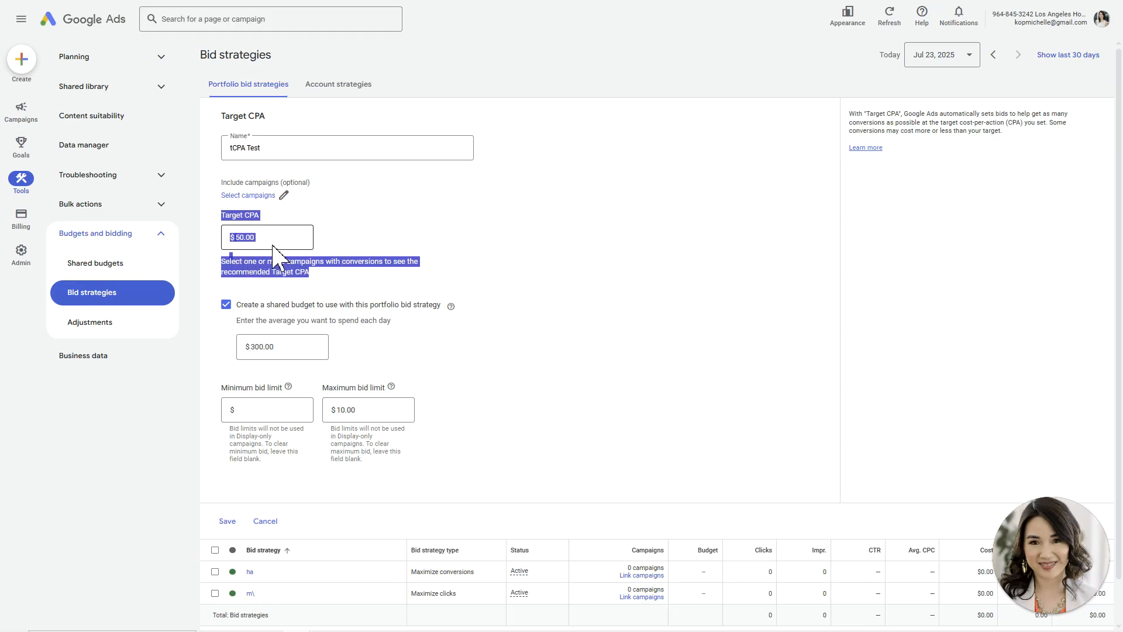
pyautogui.click(290, 257)
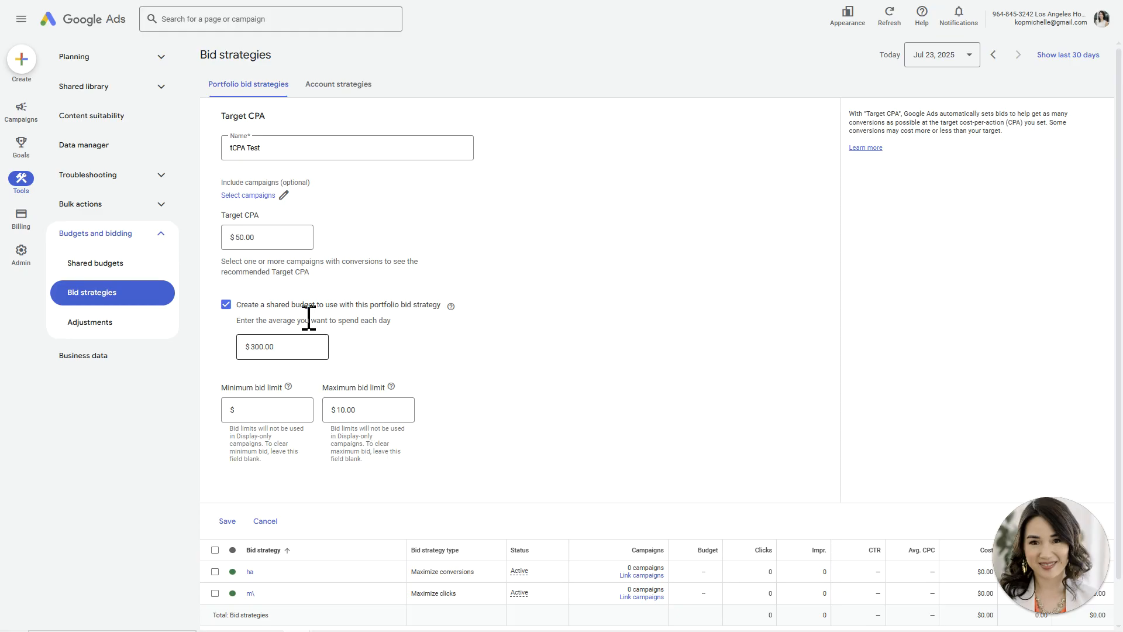
pyautogui.moveTo(304, 254); pyautogui.dragTo(215, 214)
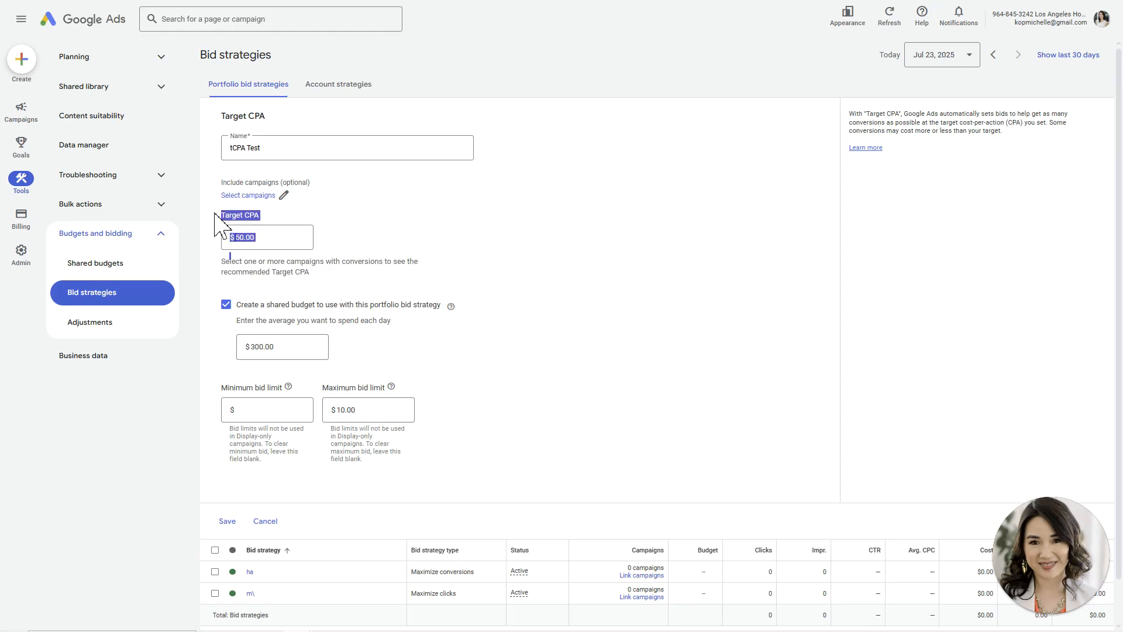
pyautogui.click(337, 282)
# - Include the campaigns NB_HC_Service and NB_HomeHealth in the new portfolio bid strategy and save it
pyautogui.click(283, 197)
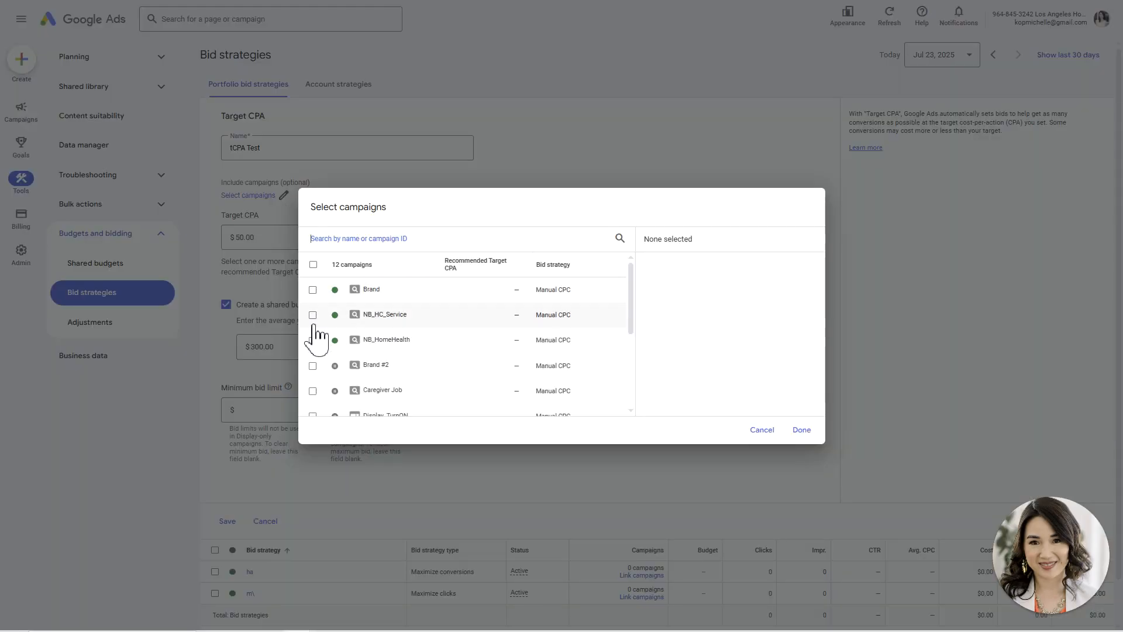
pyautogui.click(313, 340)
pyautogui.click(313, 315)
pyautogui.click(801, 429)
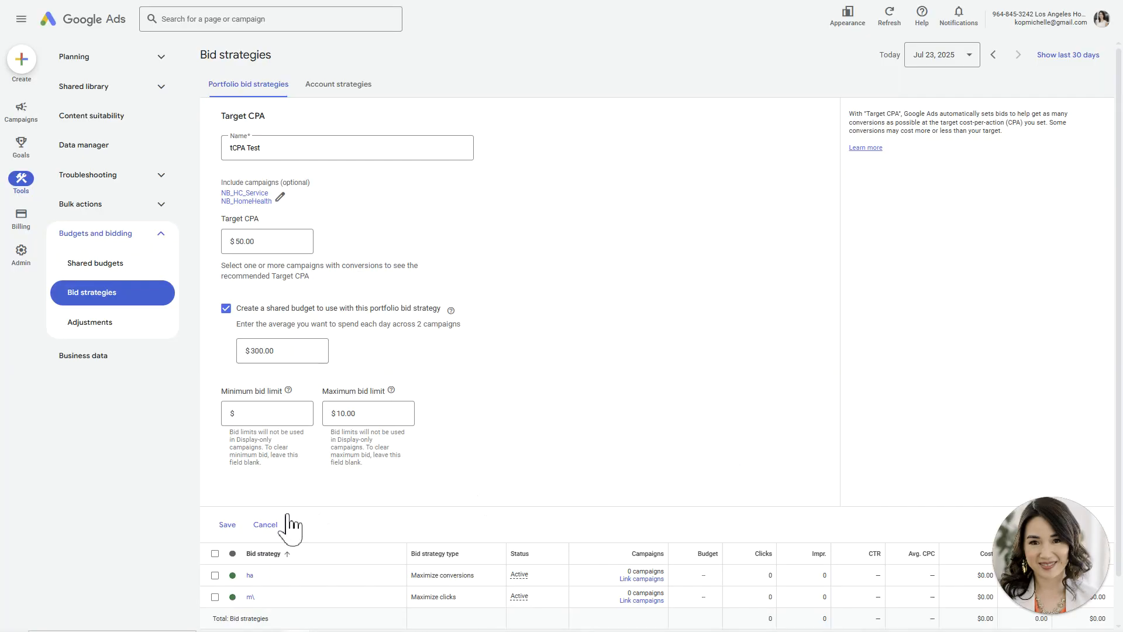
pyautogui.scroll(-1, 293, 470)
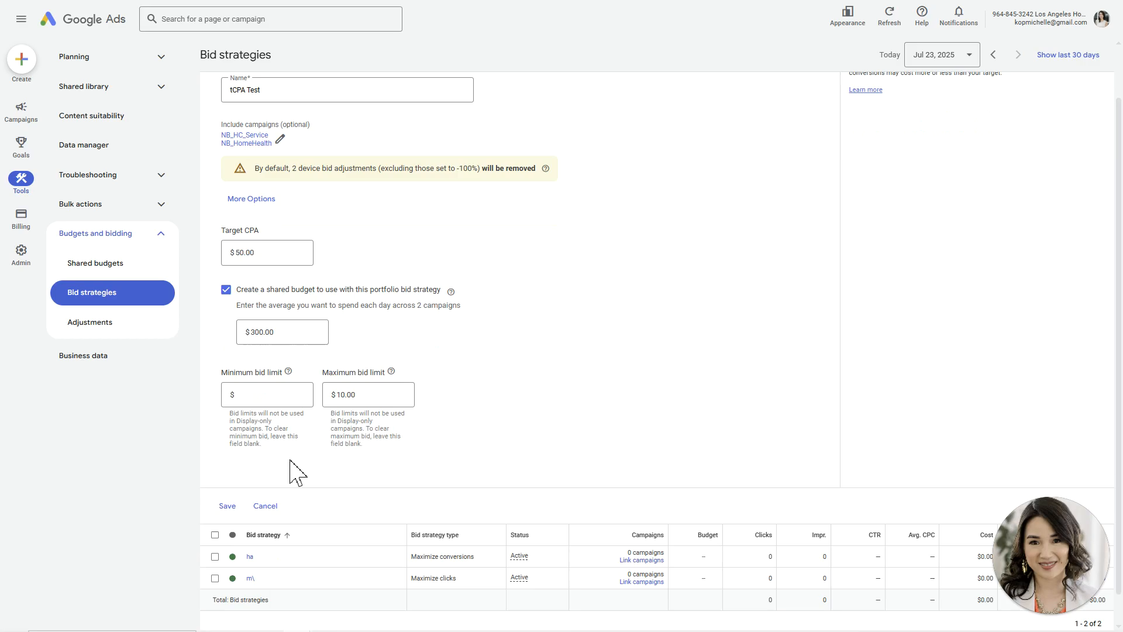
pyautogui.click(227, 507)
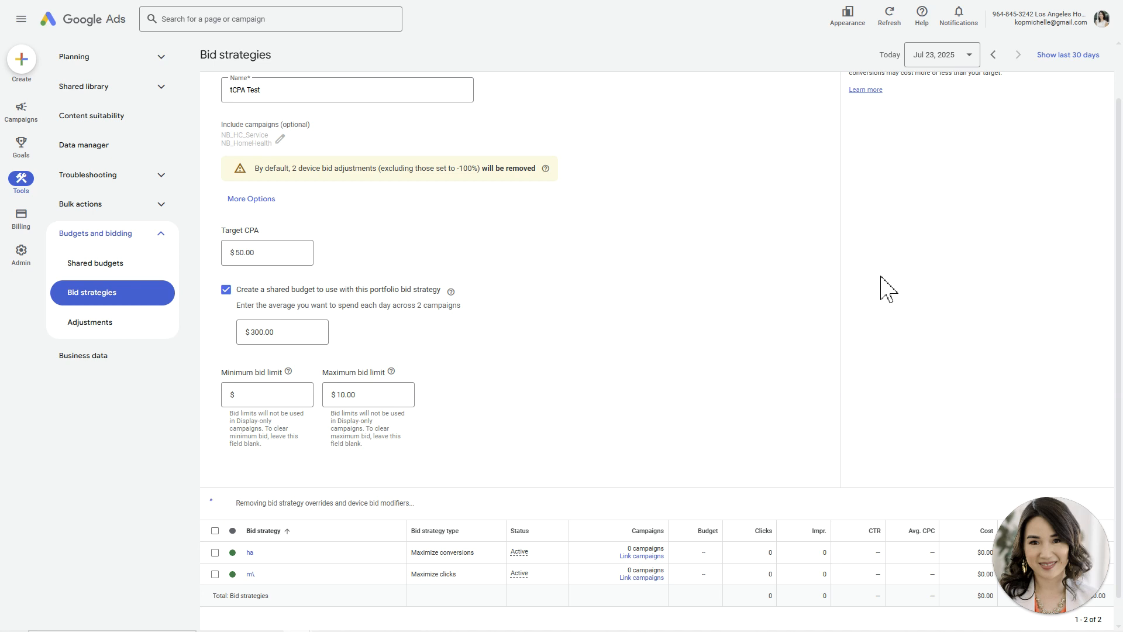
pyautogui.scroll(1, 873, 295)
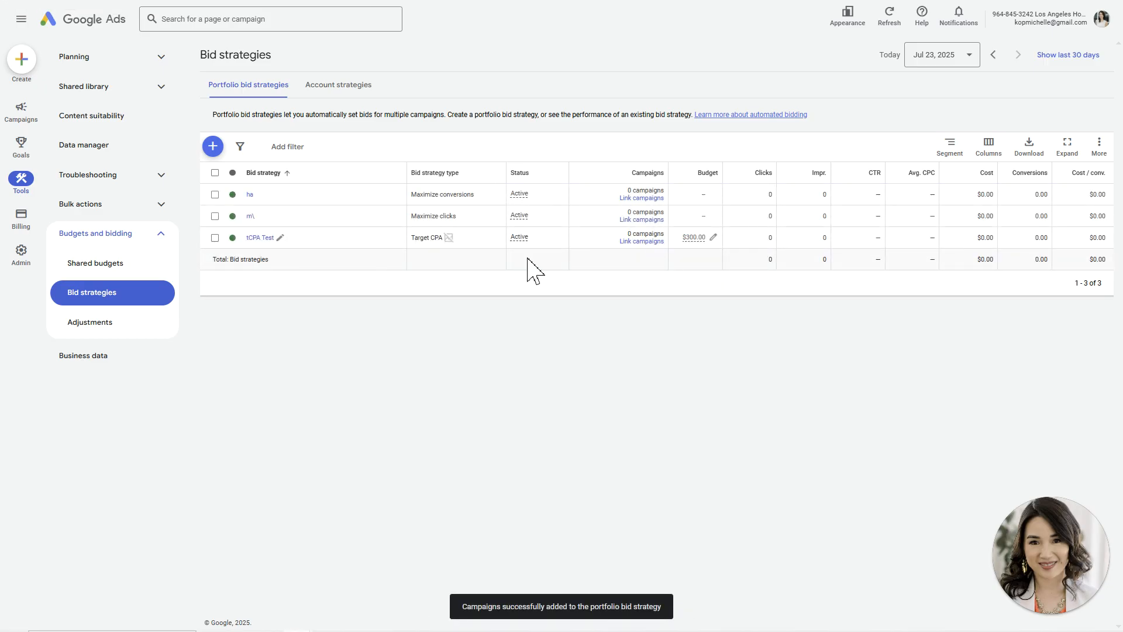
# - Review the tCPA Test strategy's report, settings, bid limits and included campaigns without changing them, and return to the portfolio bid strategies list
pyautogui.click(256, 239)
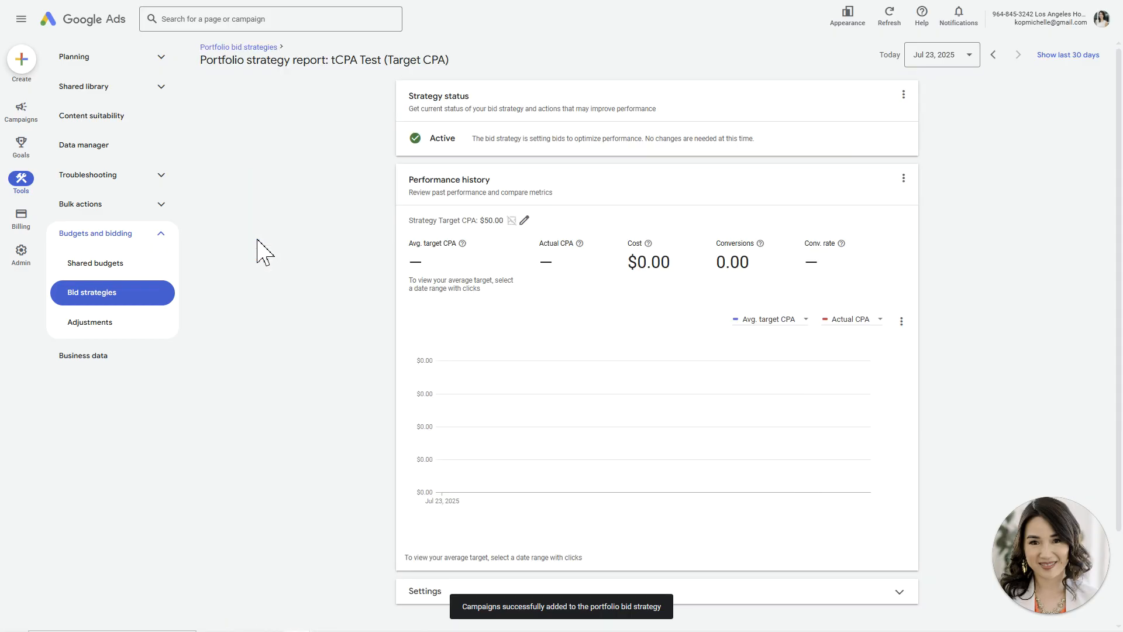
pyautogui.scroll(-2, 517, 462)
pyautogui.click(525, 495)
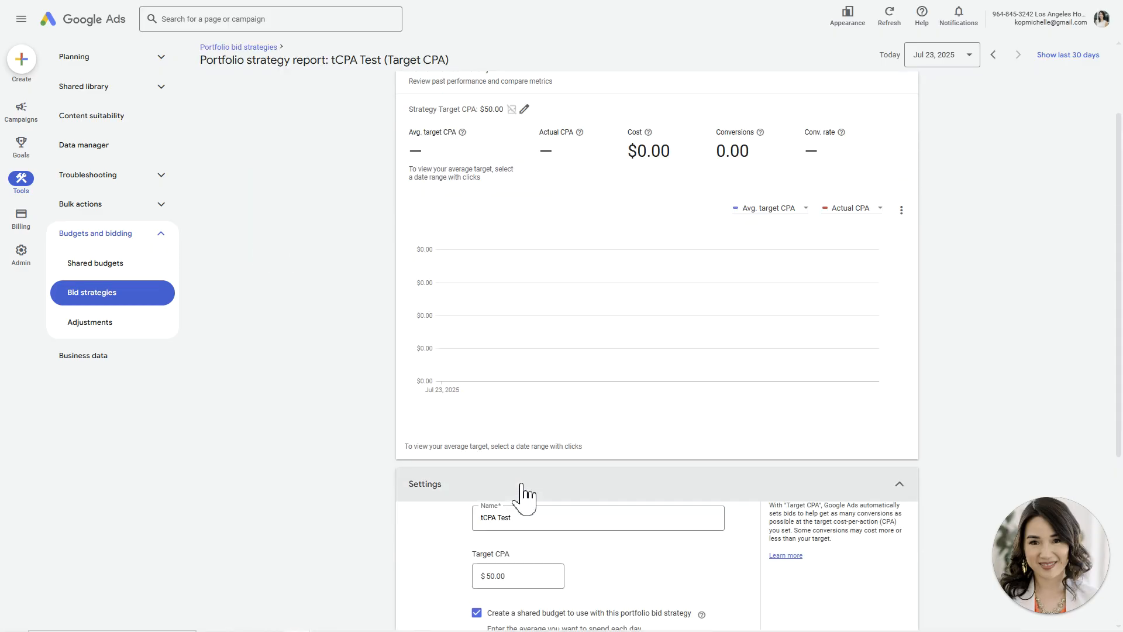
pyautogui.scroll(-3, 518, 495)
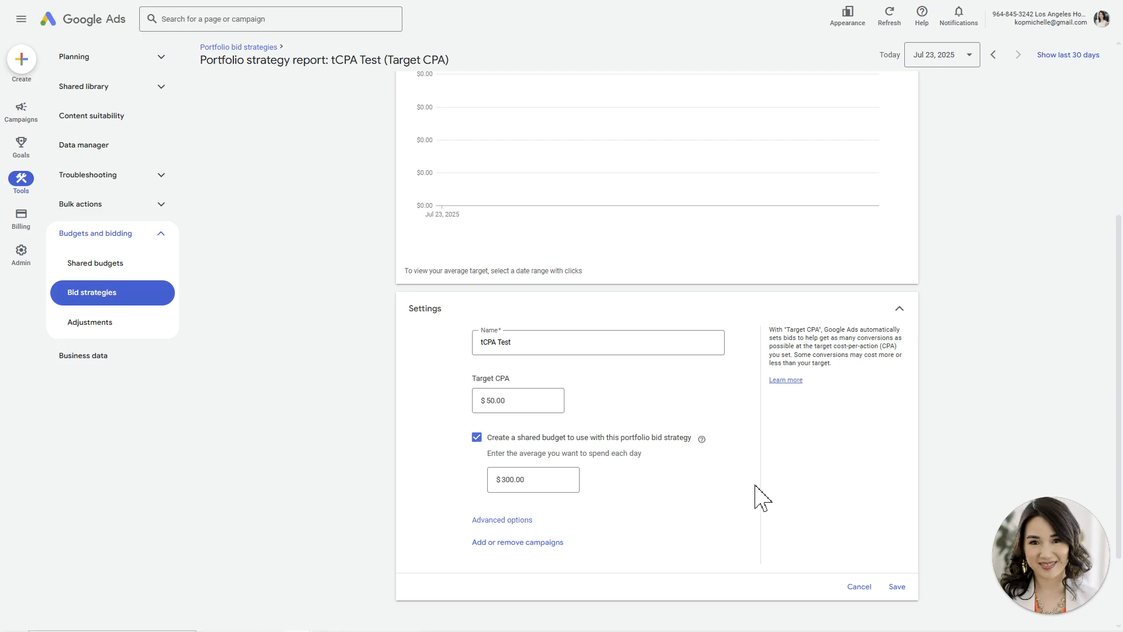
pyautogui.scroll(-2, 755, 497)
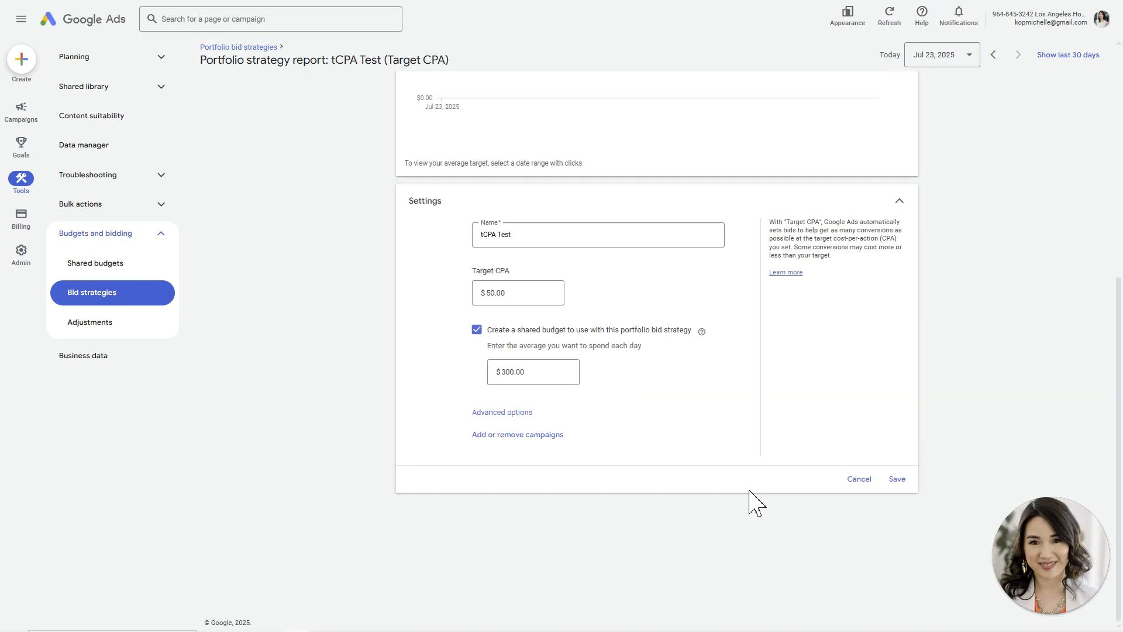
pyautogui.click(517, 413)
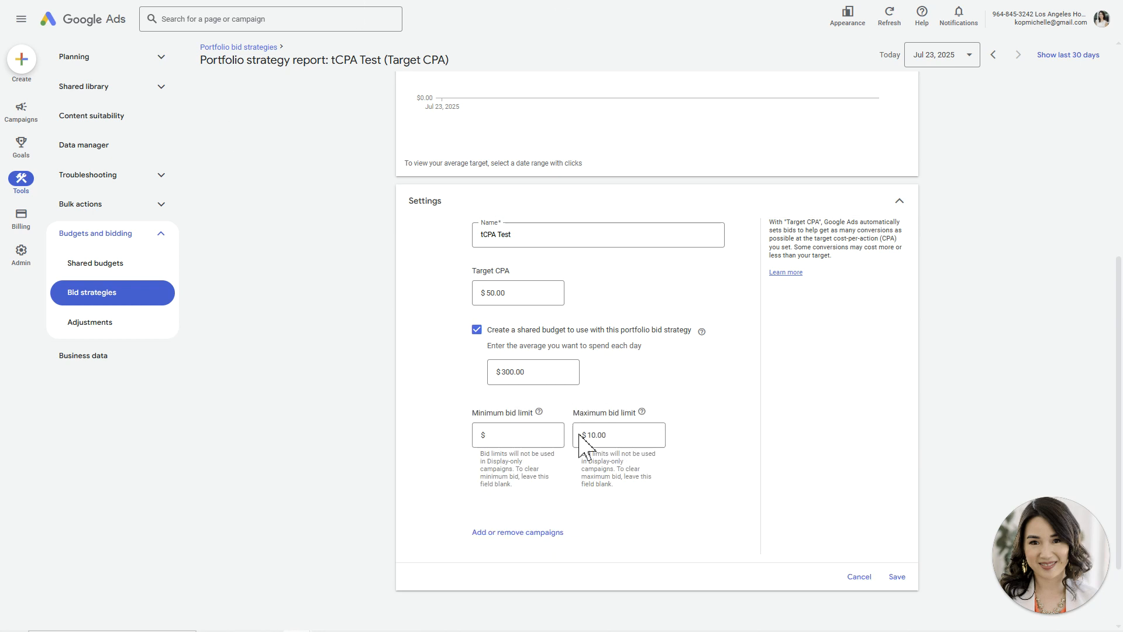
pyautogui.click(549, 534)
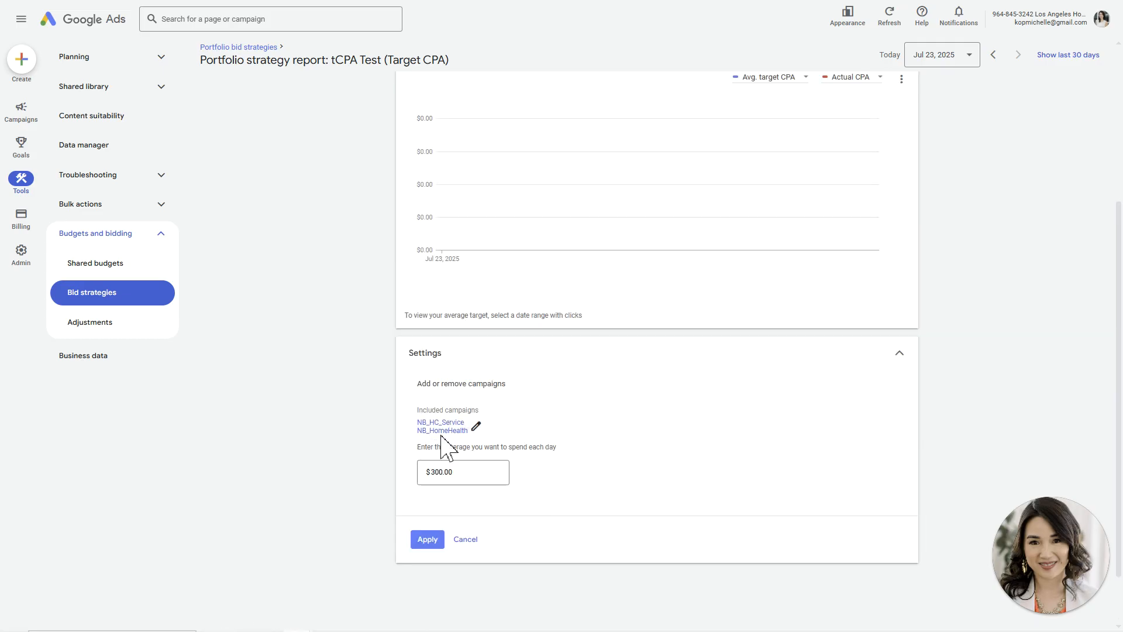
pyautogui.click(466, 541)
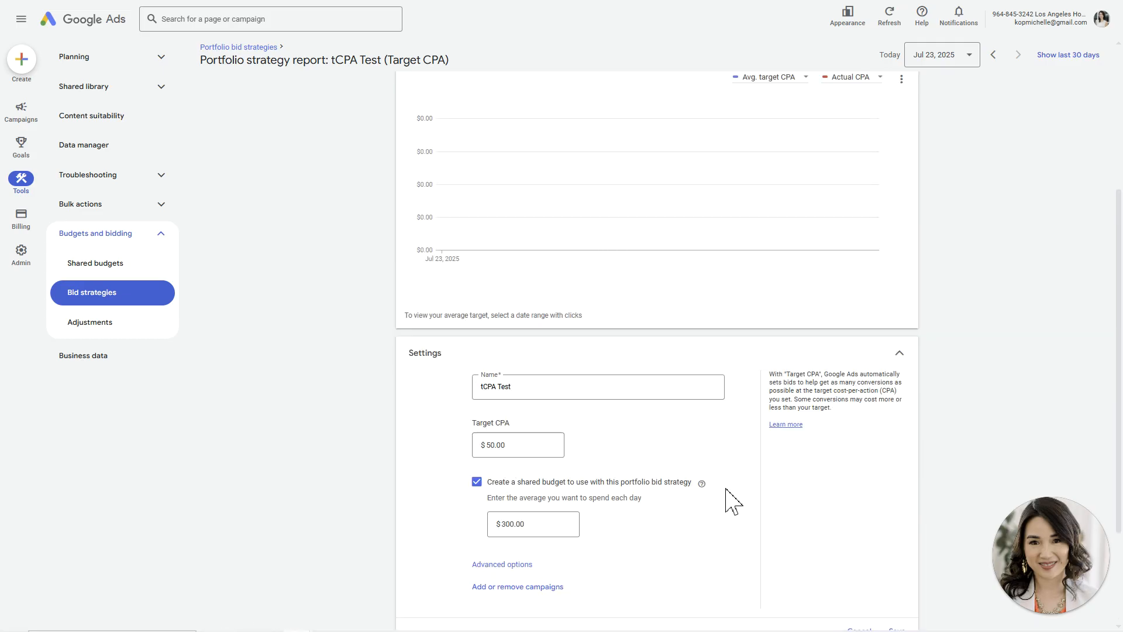
pyautogui.scroll(5, 719, 492)
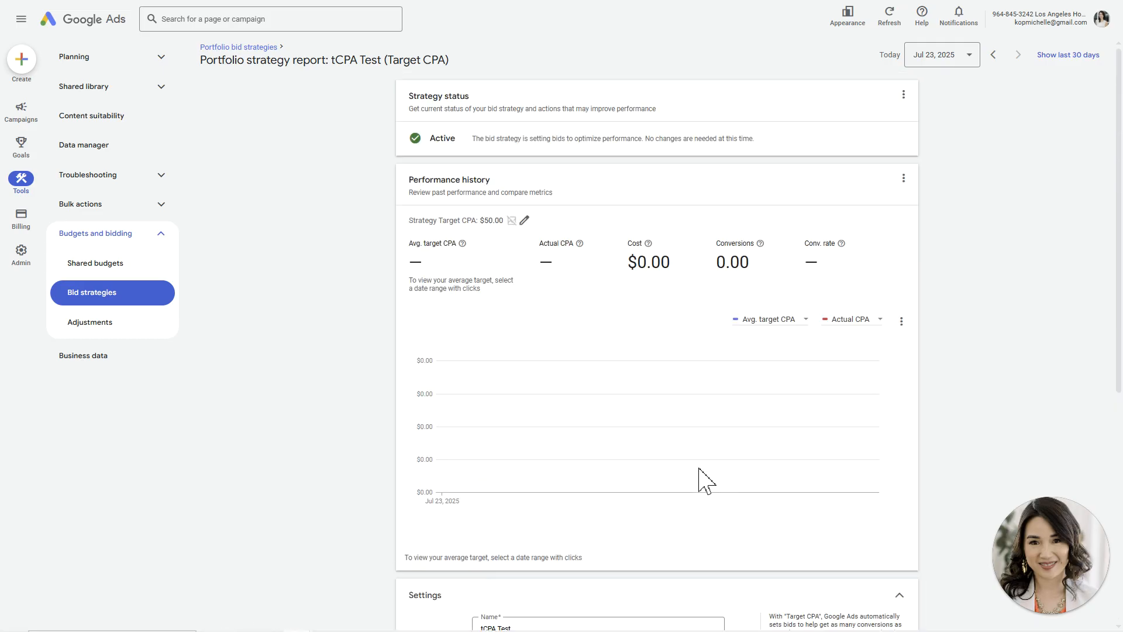
pyautogui.click(238, 47)
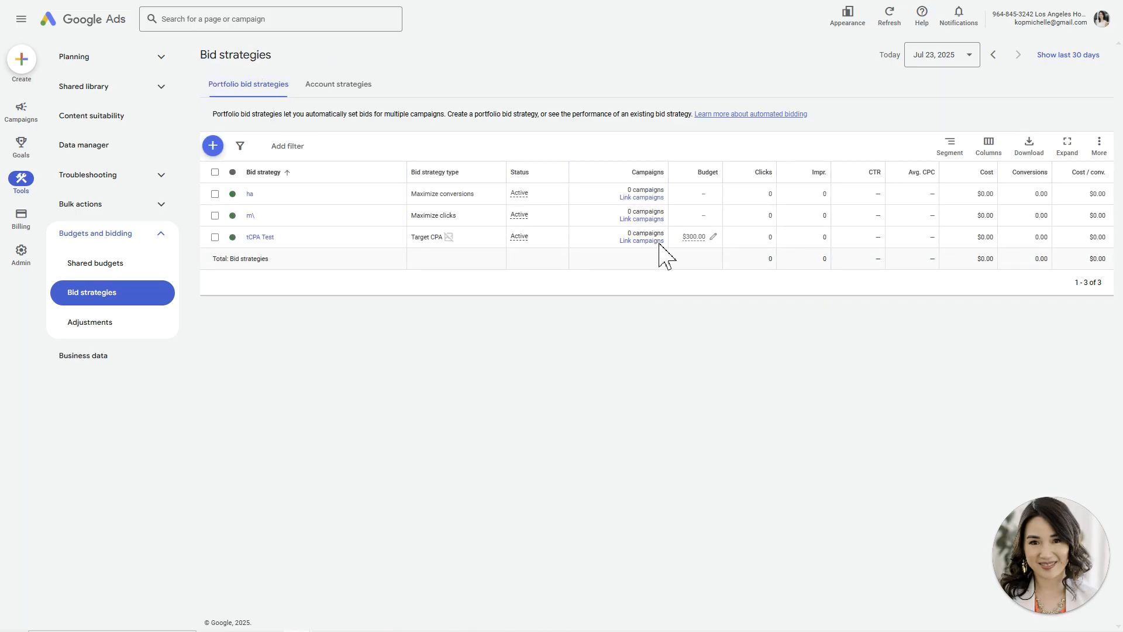